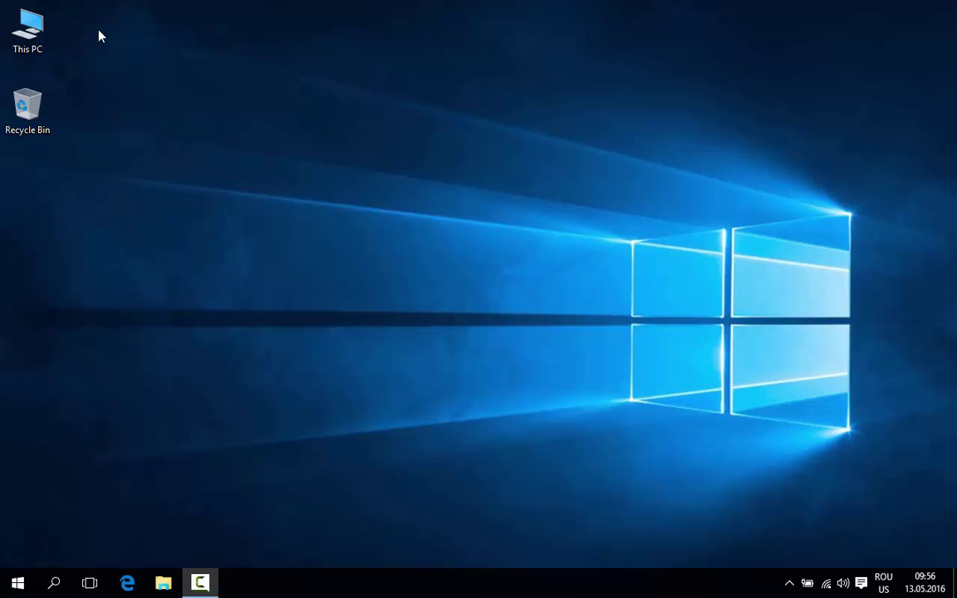
Step: Disallow Remote Assistance connections to this computer in the system's remote settings
right_click(42, 27)
left_click(98, 204)
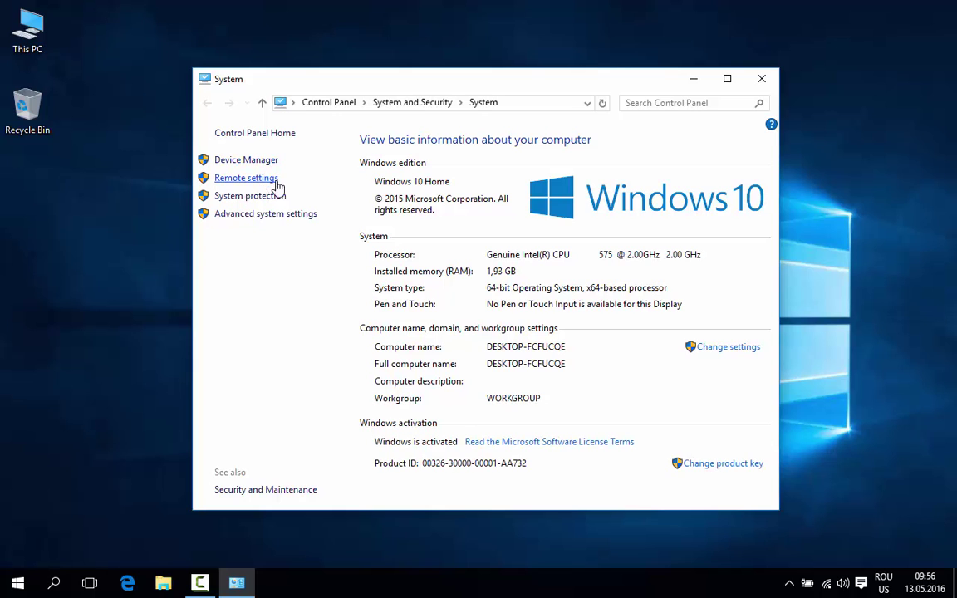
left_click(268, 180)
left_click(210, 233)
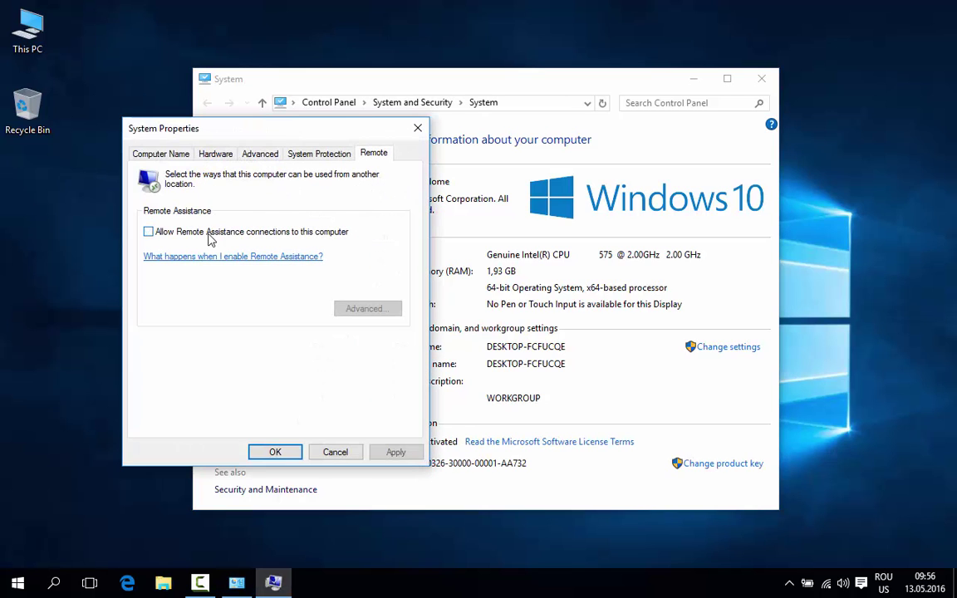
Step: Review the System Protection, Remote and Advanced system properties, open the performance settings, and close System Properties
left_click(321, 154)
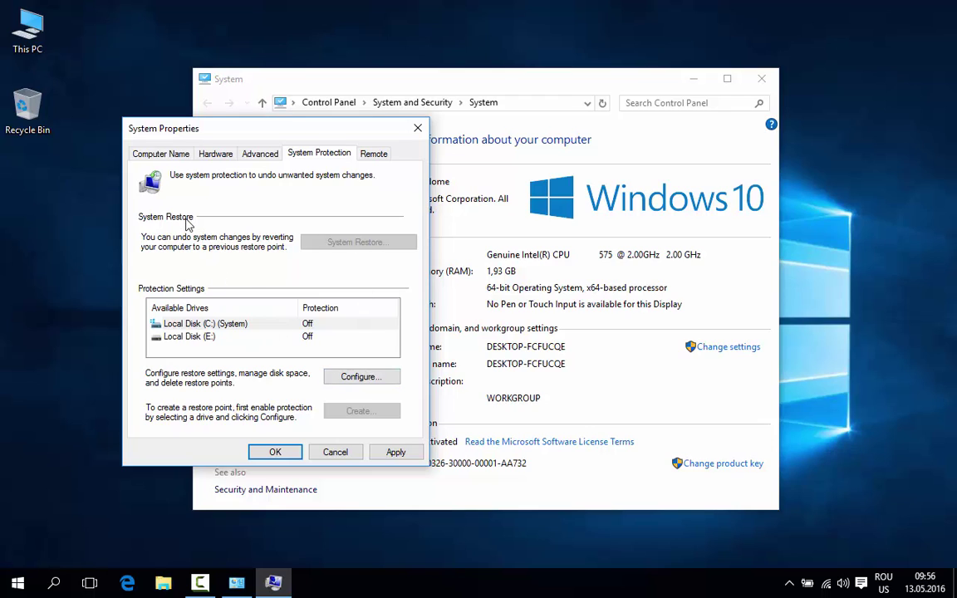
left_click(264, 157)
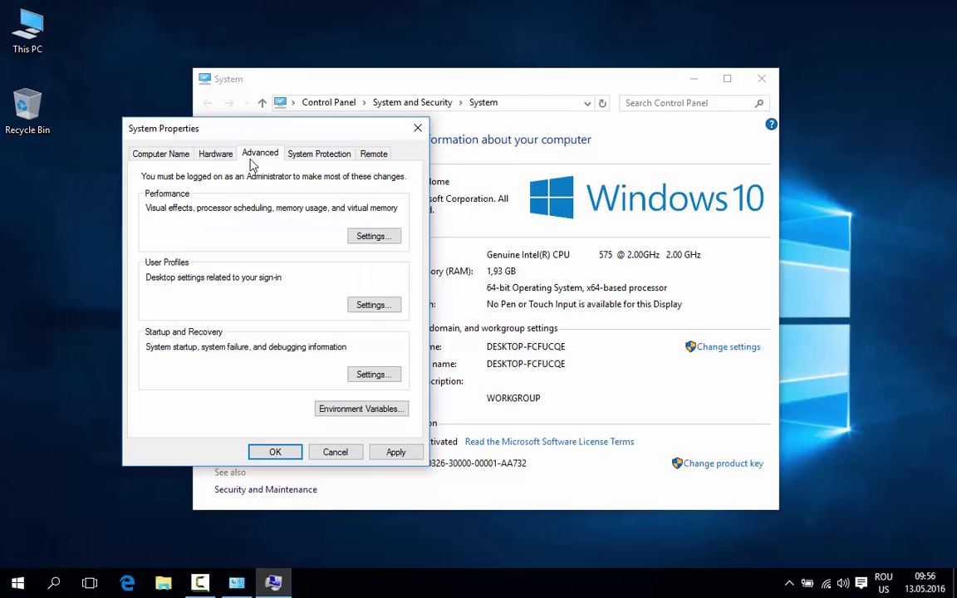
left_click(370, 158)
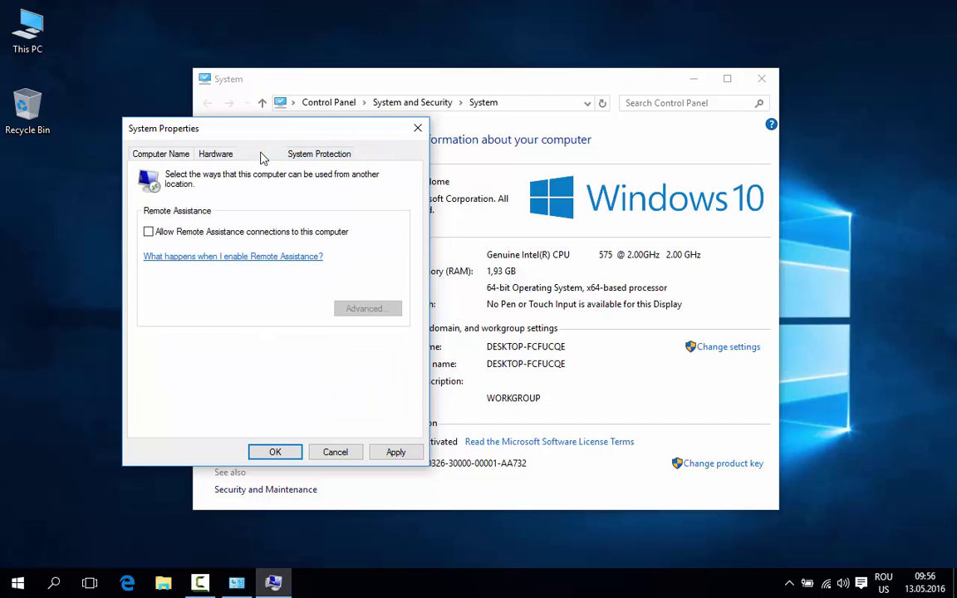
left_click(262, 156)
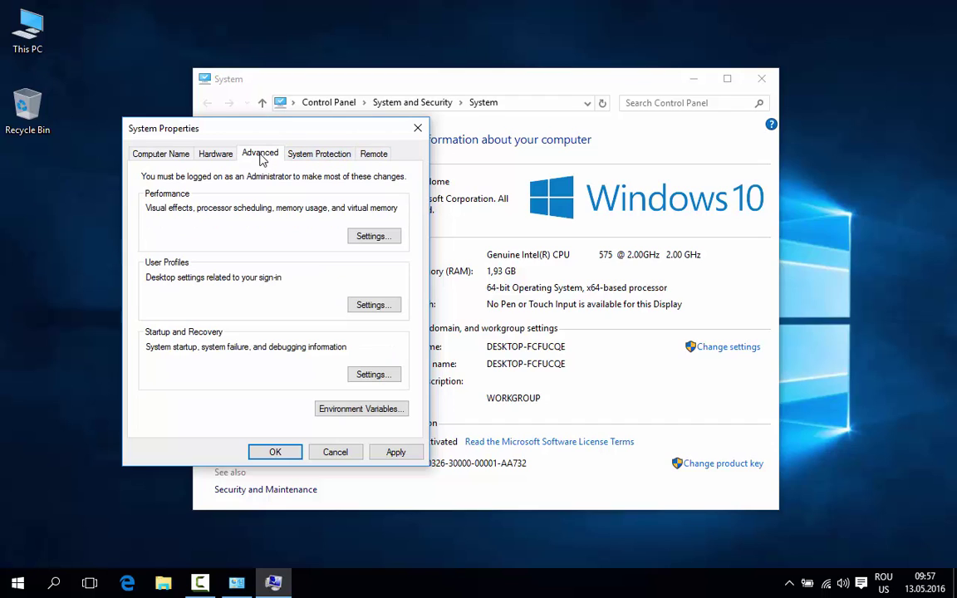
left_click(376, 239)
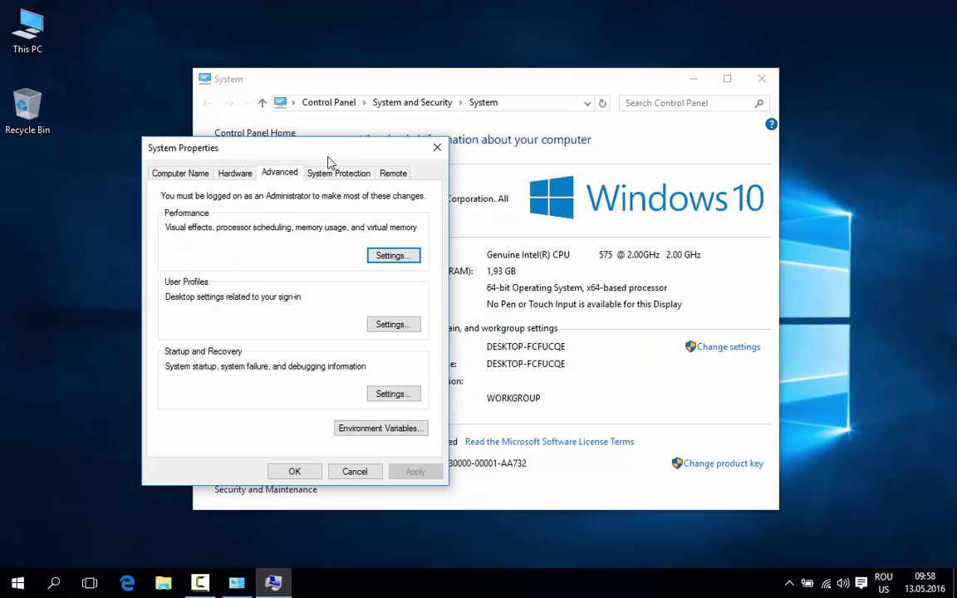
left_click(436, 148)
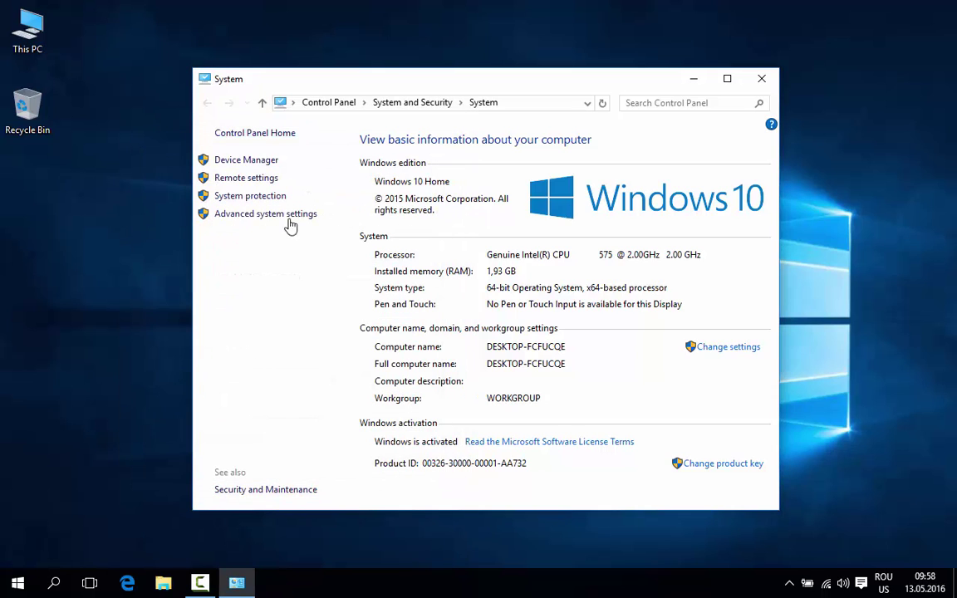
Step: Set User Account Control notifications to Never notify from the Security and Maintenance settings
left_click(261, 490)
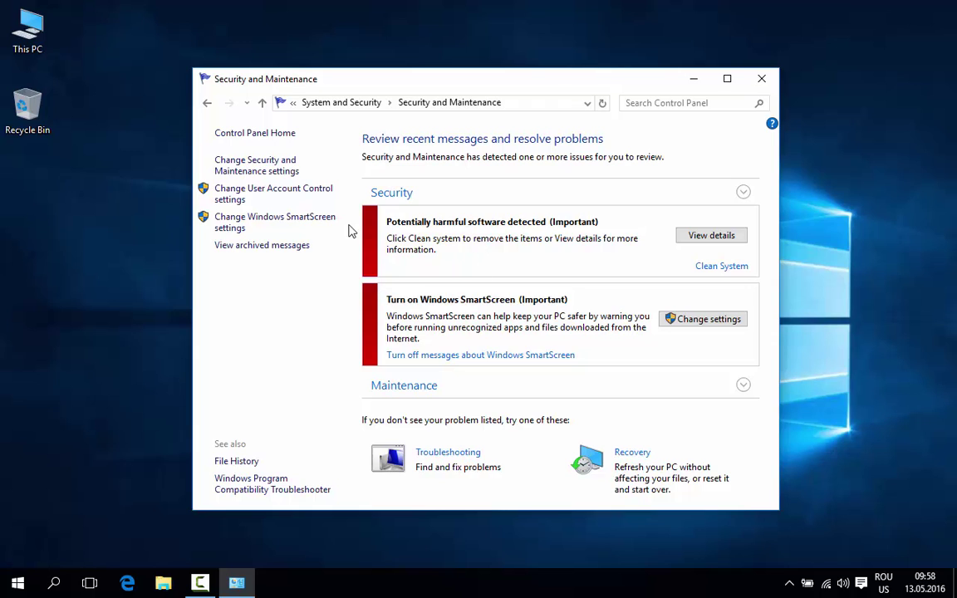
key("alt+Left")
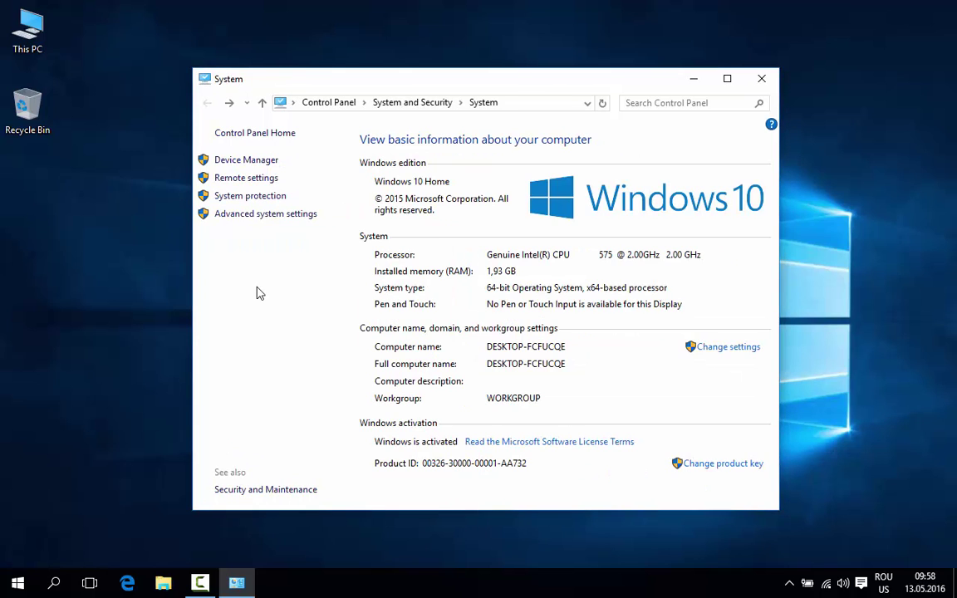
left_click(274, 491)
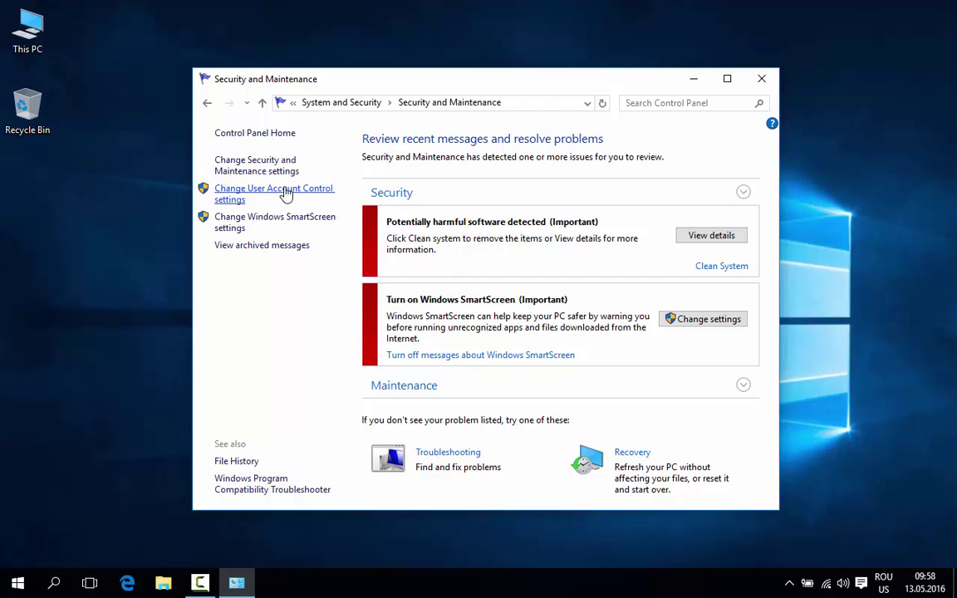
left_click(286, 193)
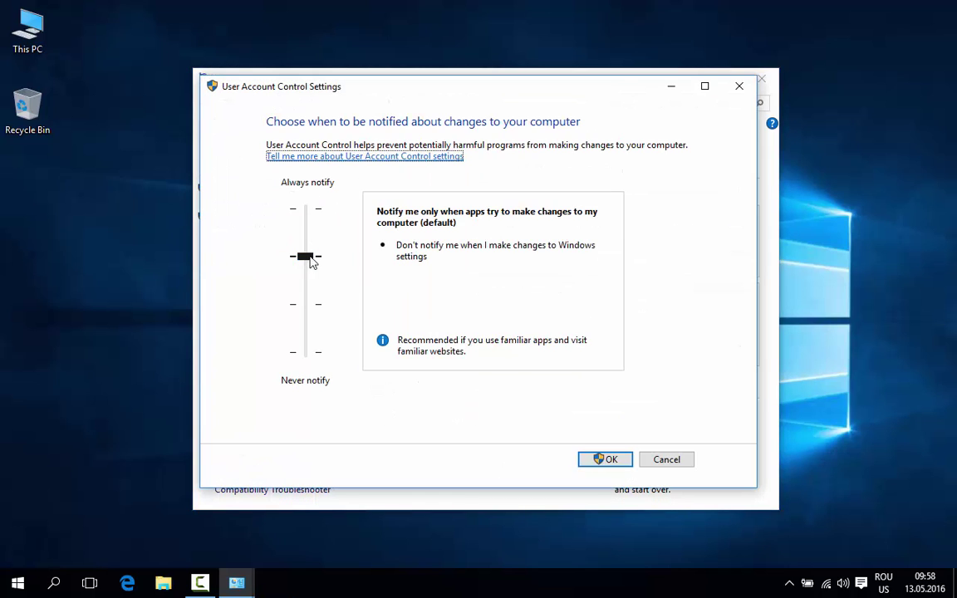
left_click_drag(310, 260, 307, 348)
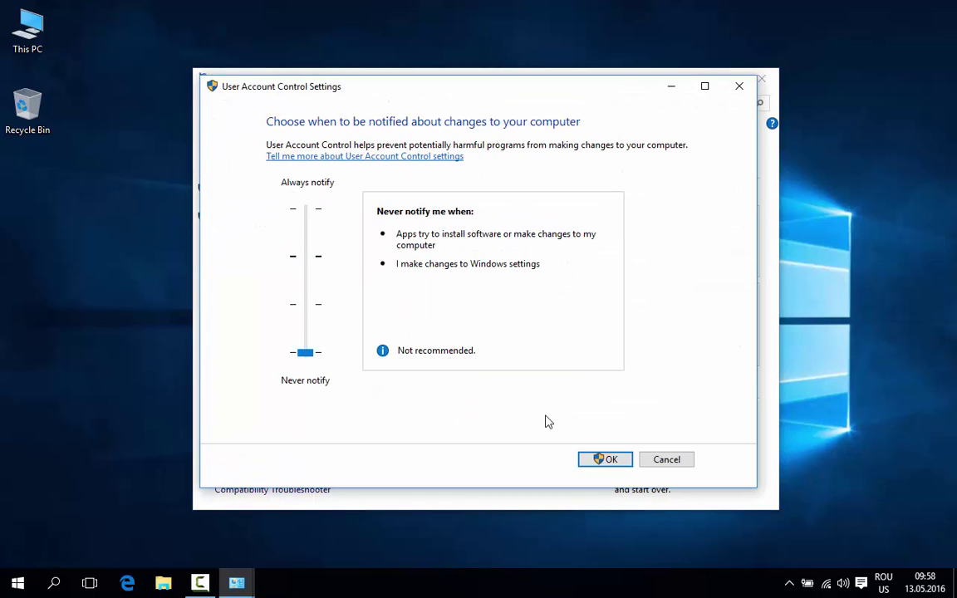
left_click(623, 462)
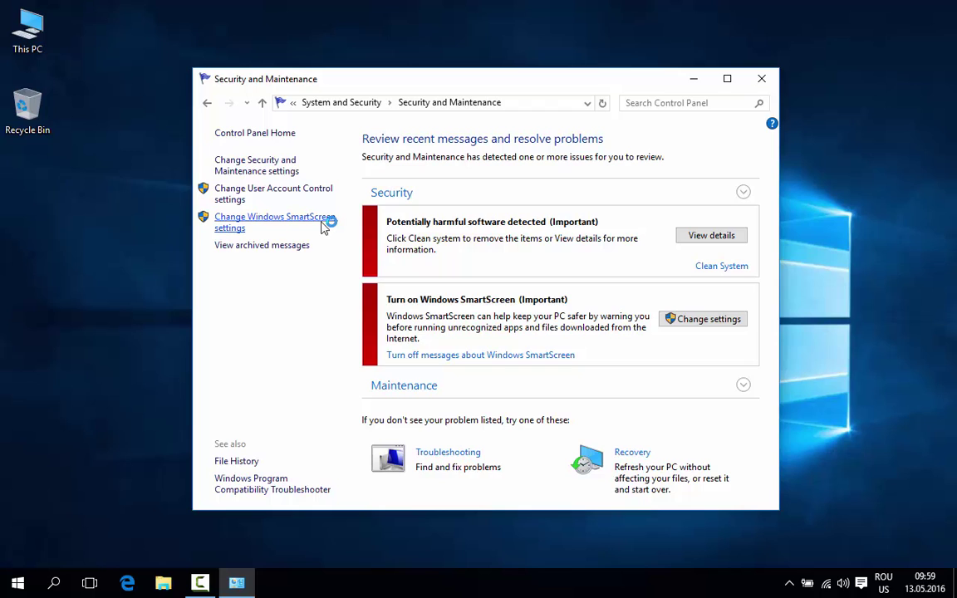
Step: Check the Windows SmartScreen option for unrecognized apps and close its dialog without changes
left_click(324, 226)
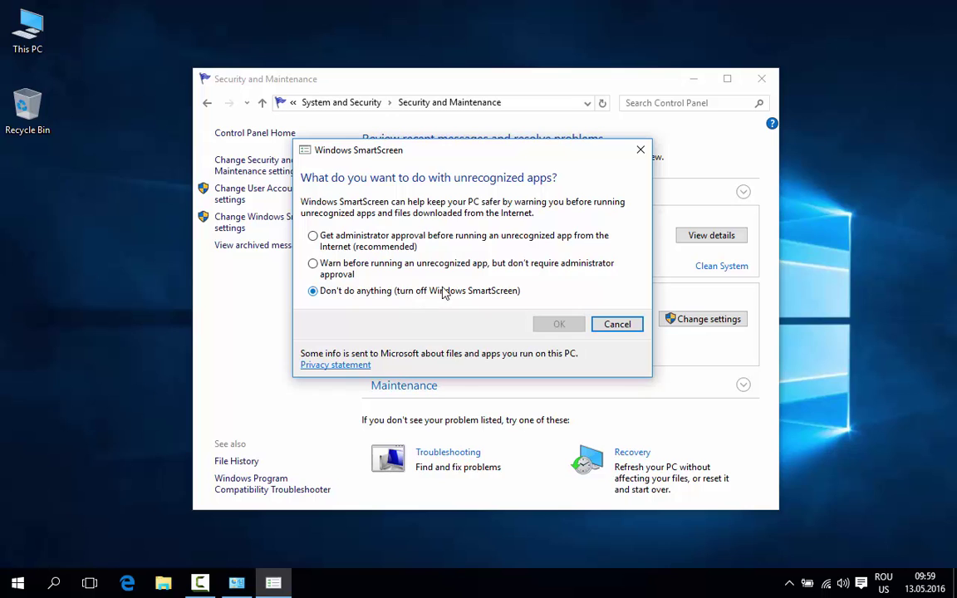
left_click(641, 151)
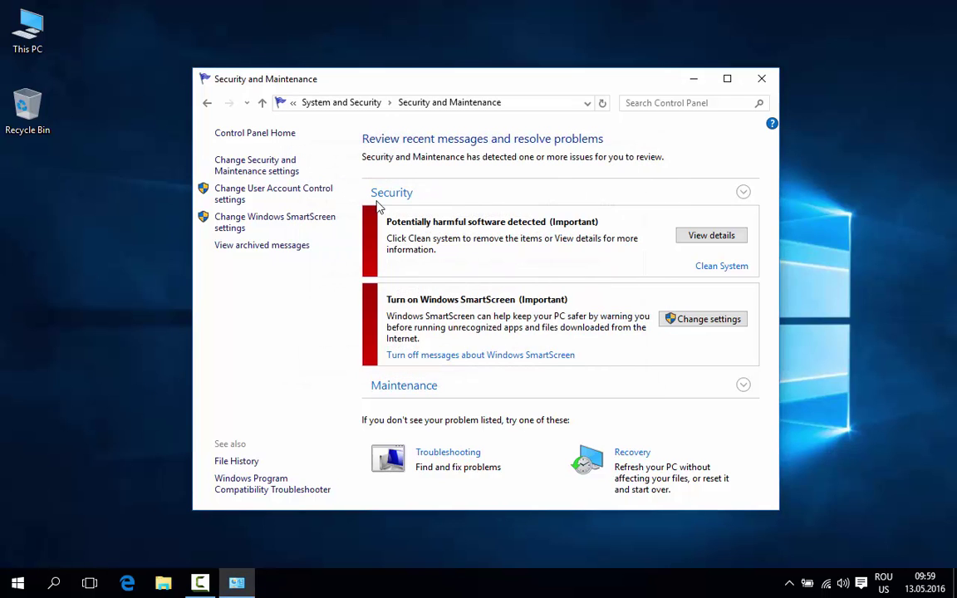
Step: Turn off the Internet security settings, Network firewall, Windows Backup, Automatic Maintenance, Drive status and Device software messages in Security and Maintenance
left_click(259, 173)
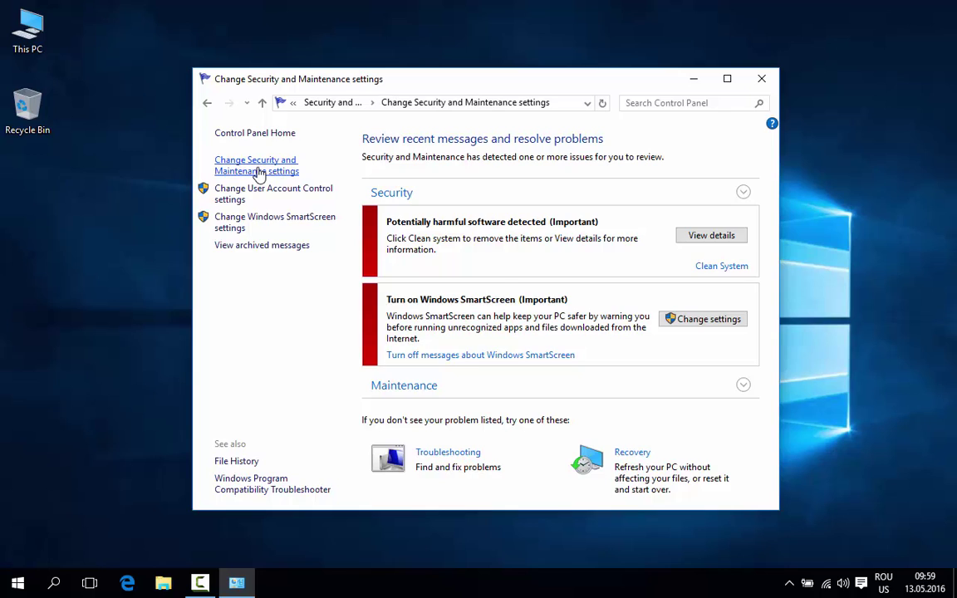
left_click(303, 236)
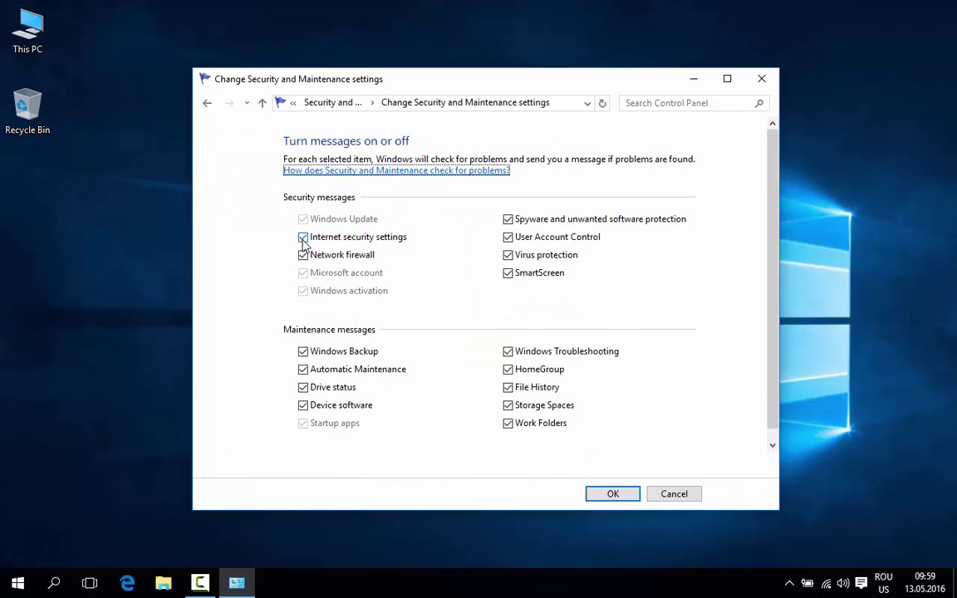
left_click(303, 255)
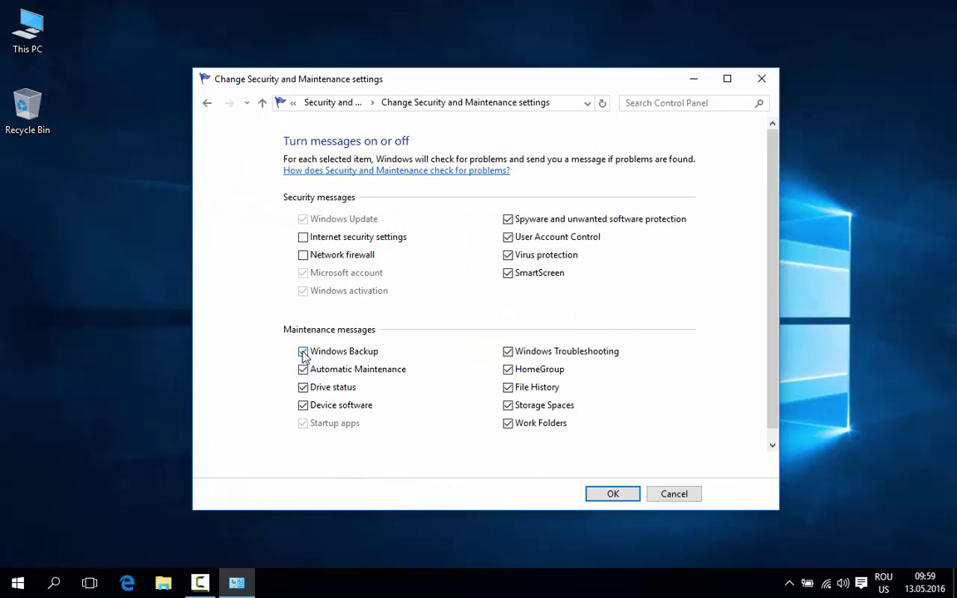
left_click(303, 351)
left_click(303, 369)
left_click(303, 388)
left_click(303, 406)
Step: Turn off Work Folders, Storage Spaces, File History, HomeGroup, Windows Troubleshooting, SmartScreen, Virus protection, User Account Control and Spyware messages, and save the message settings
left_click(506, 425)
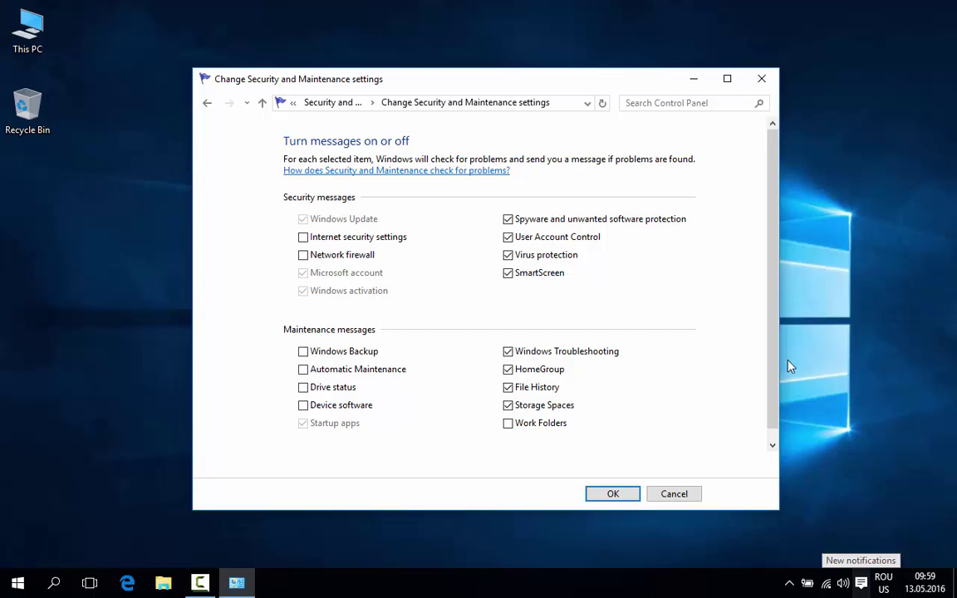
left_click(528, 407)
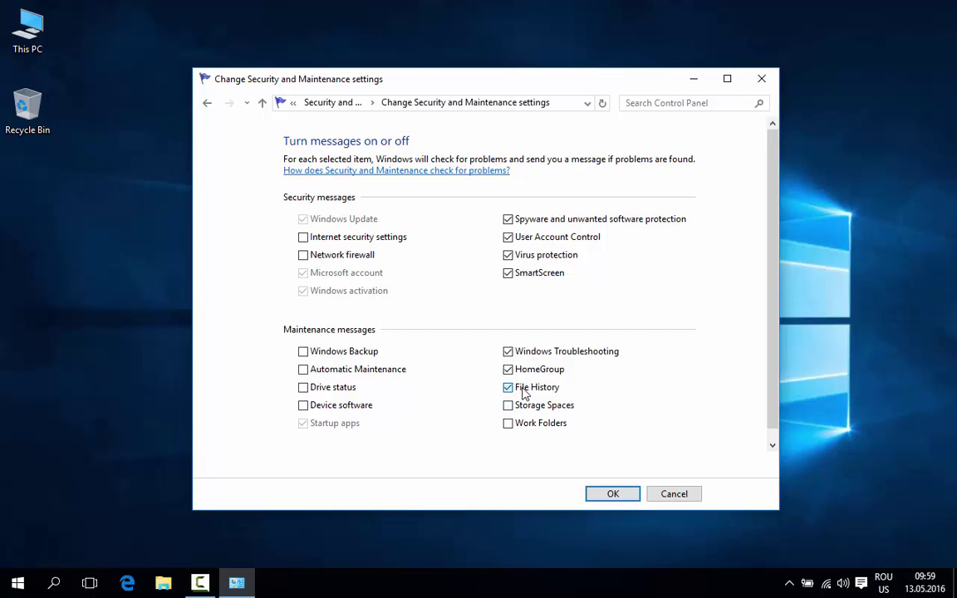
left_click(521, 387)
left_click(524, 369)
left_click(523, 351)
left_click(523, 273)
left_click(523, 255)
left_click(524, 237)
left_click(523, 219)
scroll(619, 301, "down", 1)
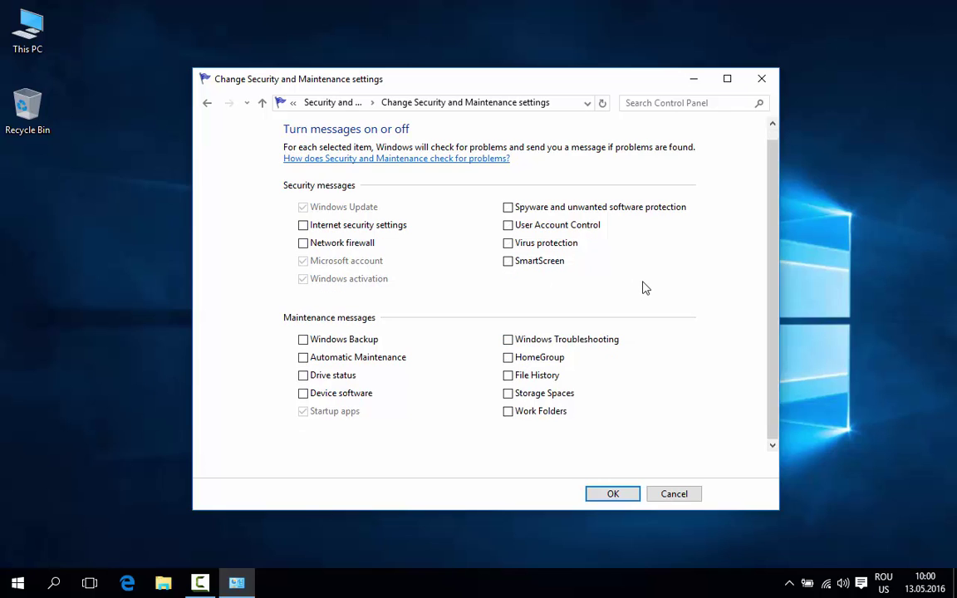
left_click(631, 495)
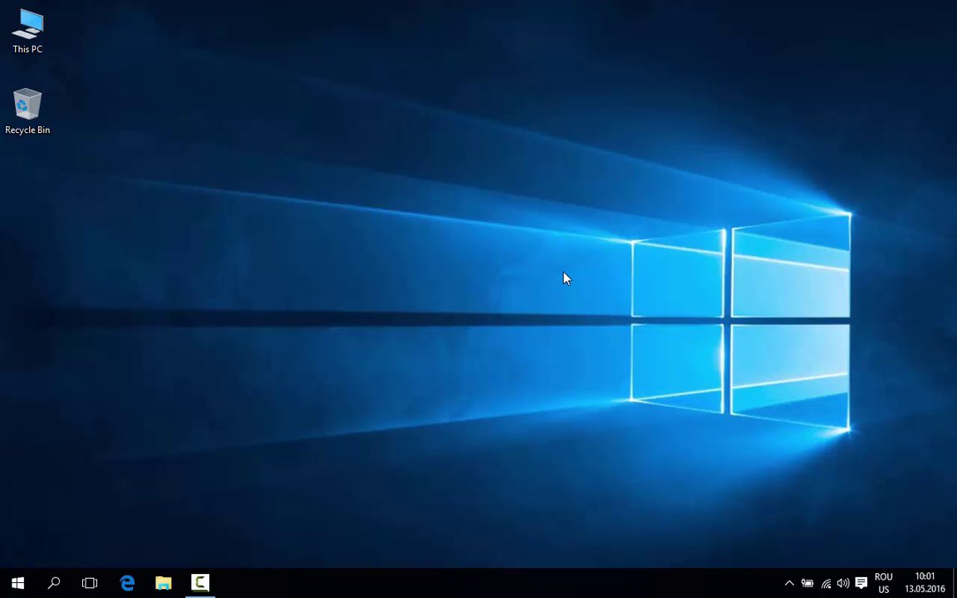
Step: Disable Microsoft OneDrive from launching at startup in Task Manager, and close Task Manager
right_click(407, 582)
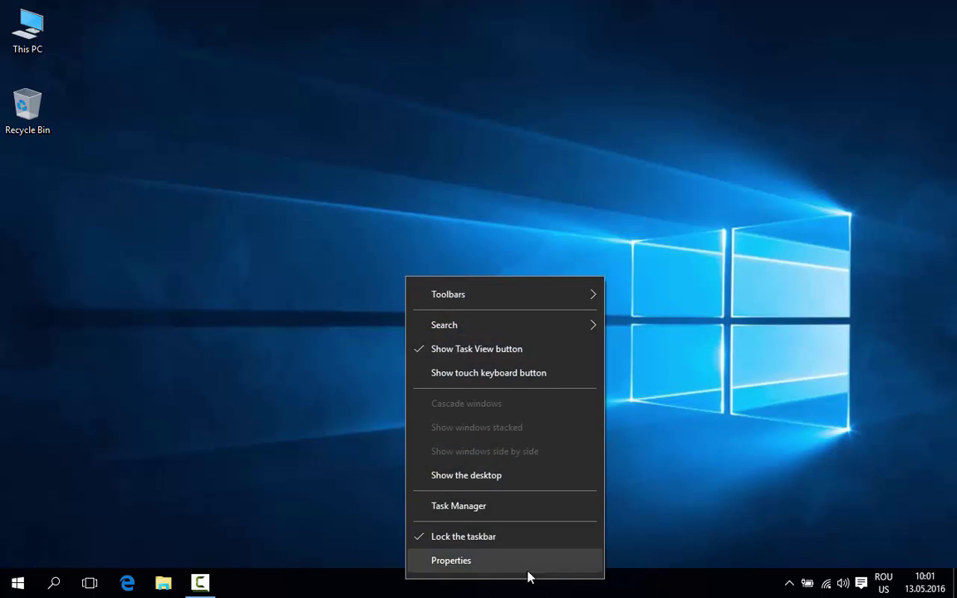
left_click(456, 510)
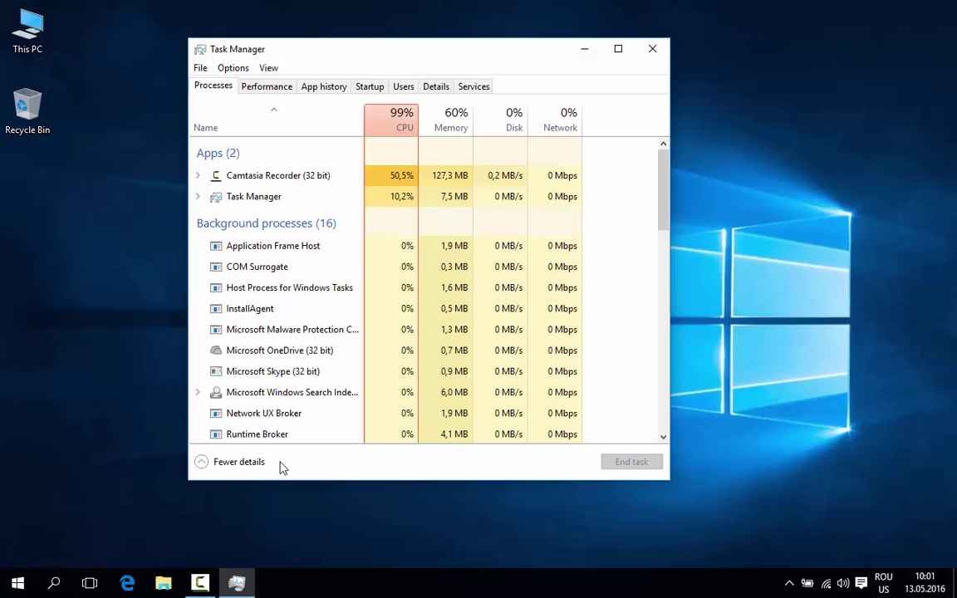
left_click(226, 463)
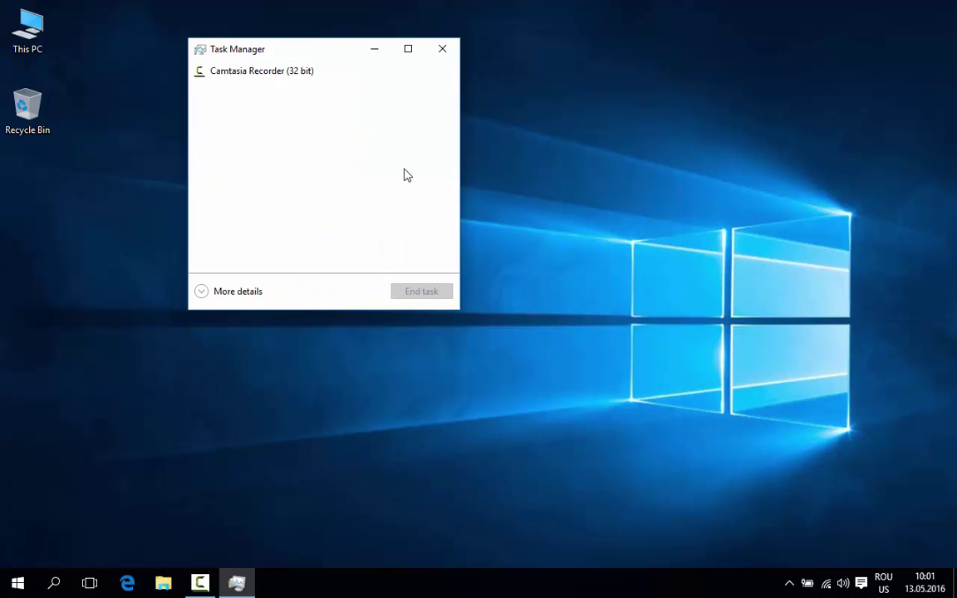
left_click(202, 292)
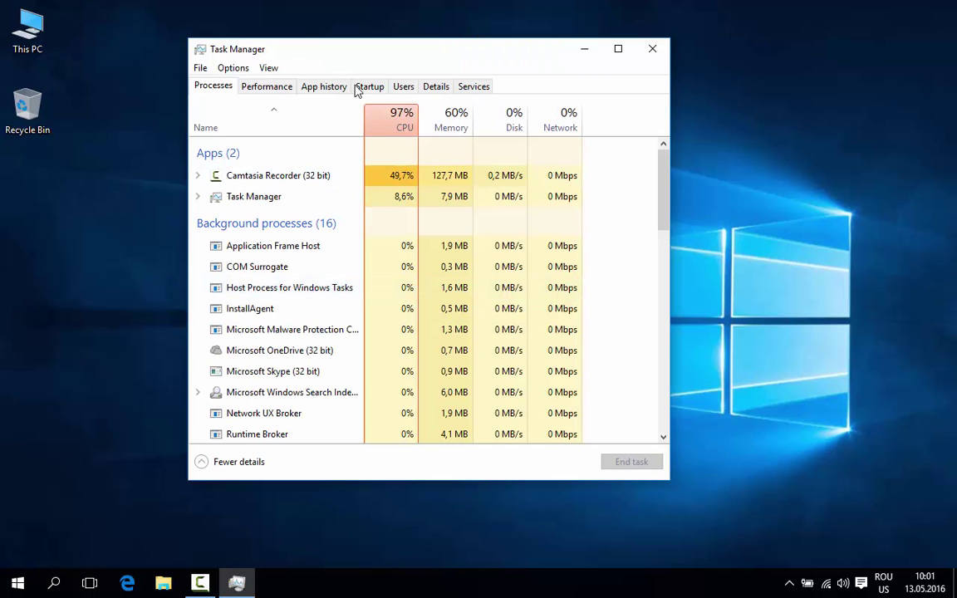
left_click(370, 87)
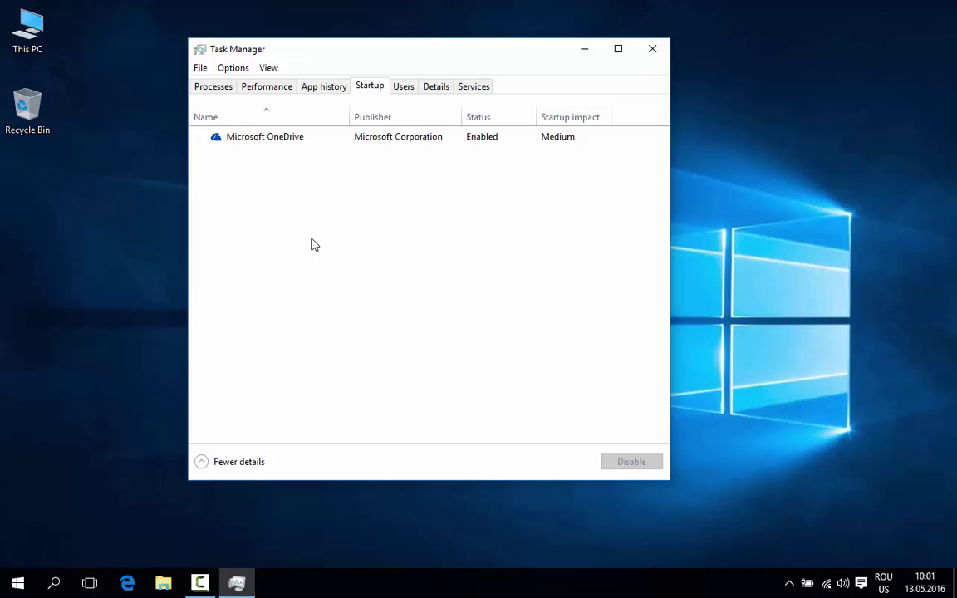
left_click(274, 143)
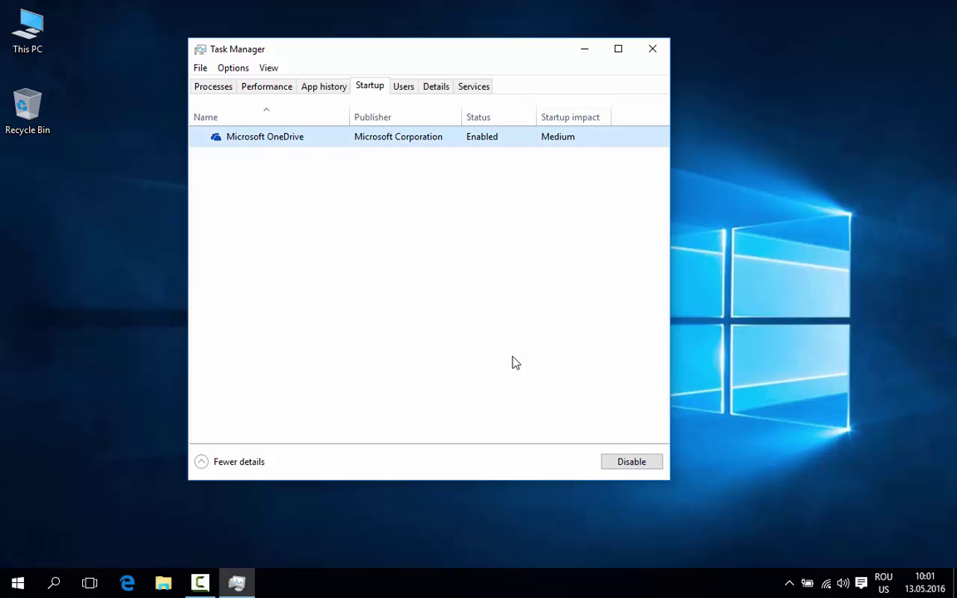
left_click(630, 461)
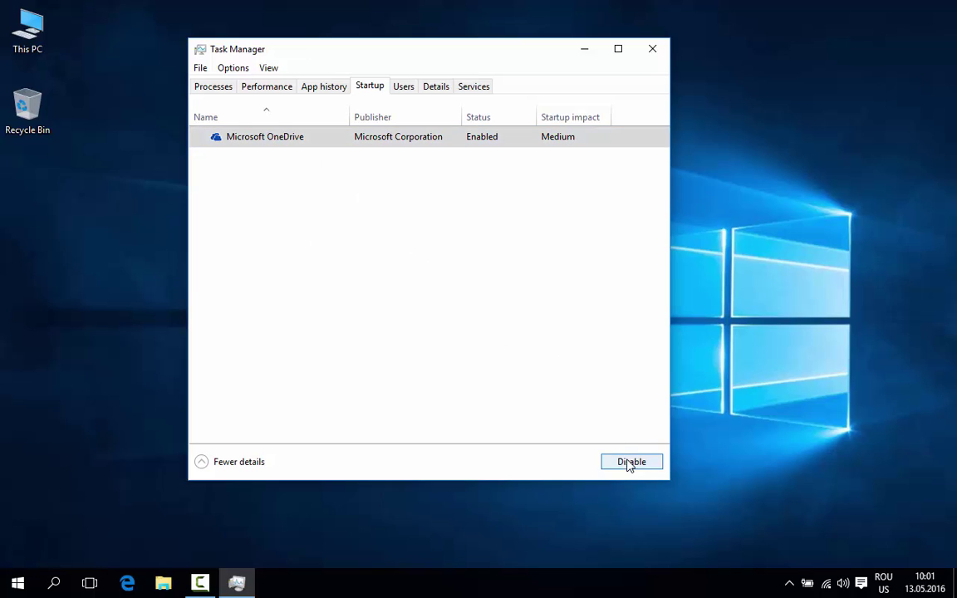
left_click(653, 50)
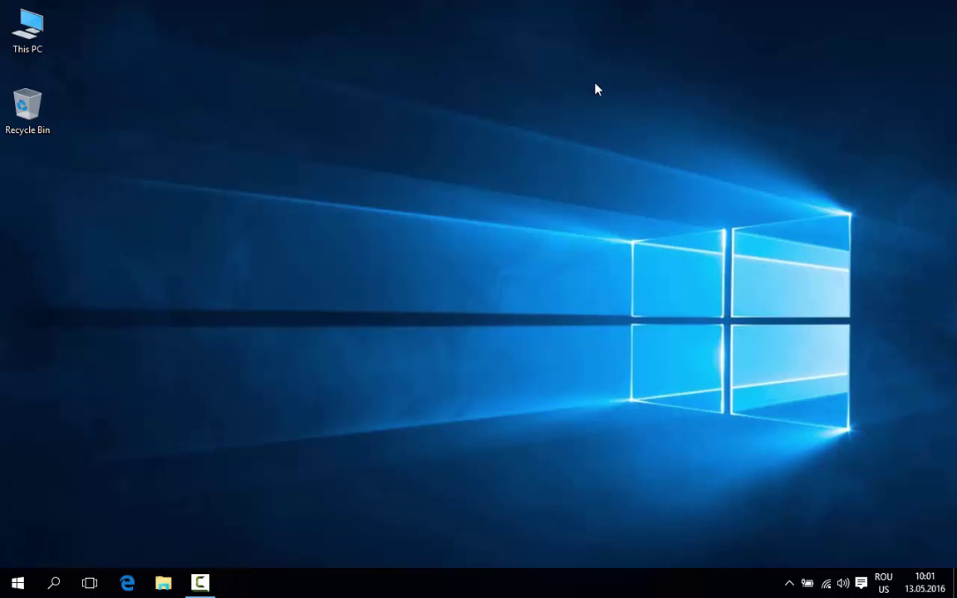